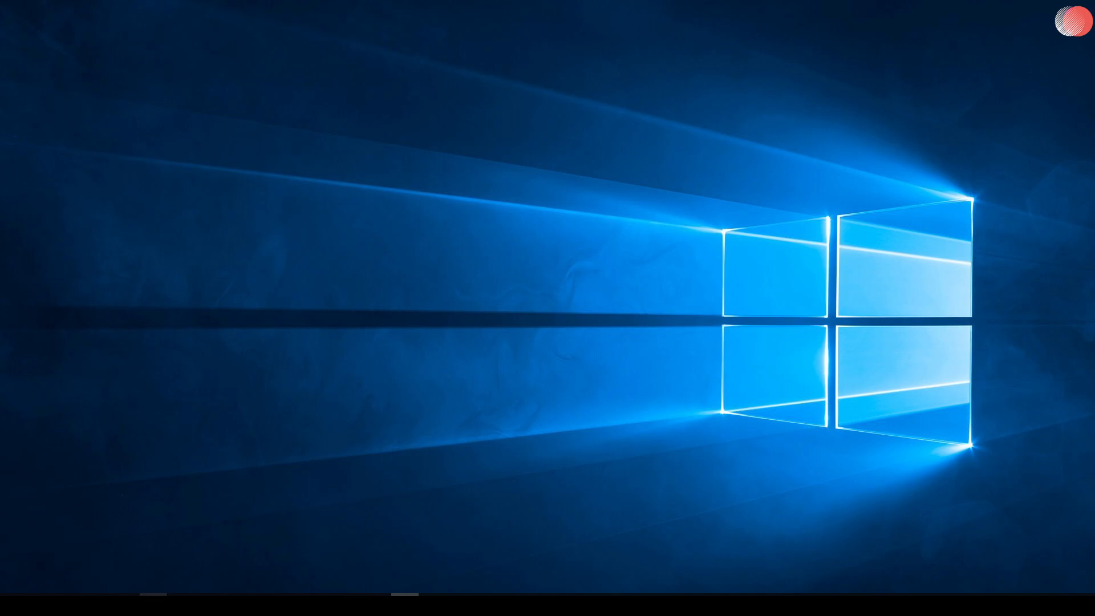
Launch Hyper-V Manager from Server Manager's administrative tools and minimize Server Manager
left_click(153, 603)
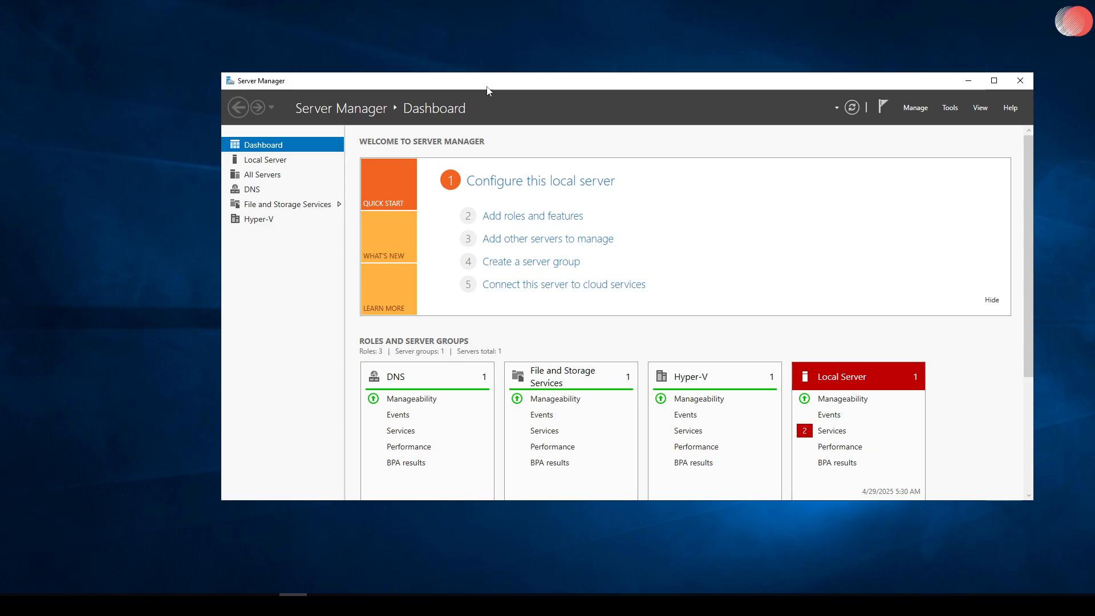
left_click(994, 81)
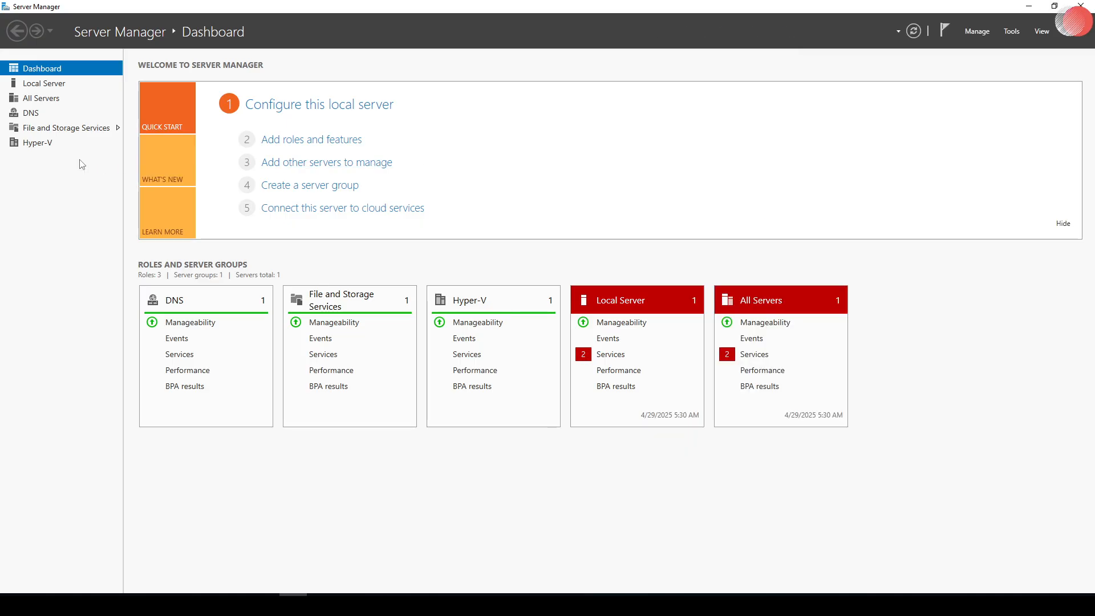
left_click(1011, 32)
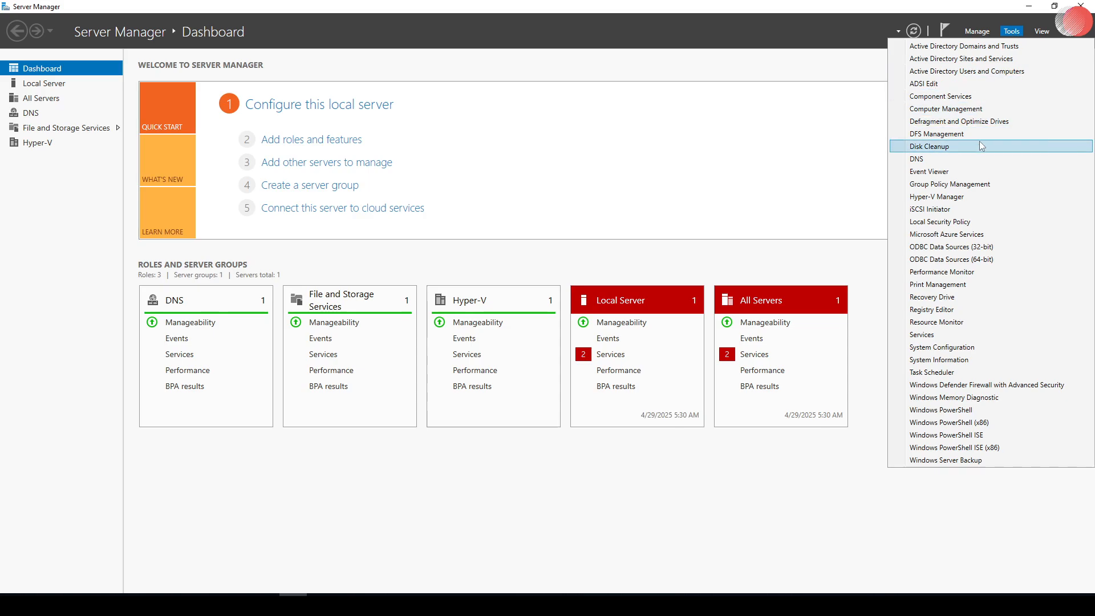
left_click(973, 200)
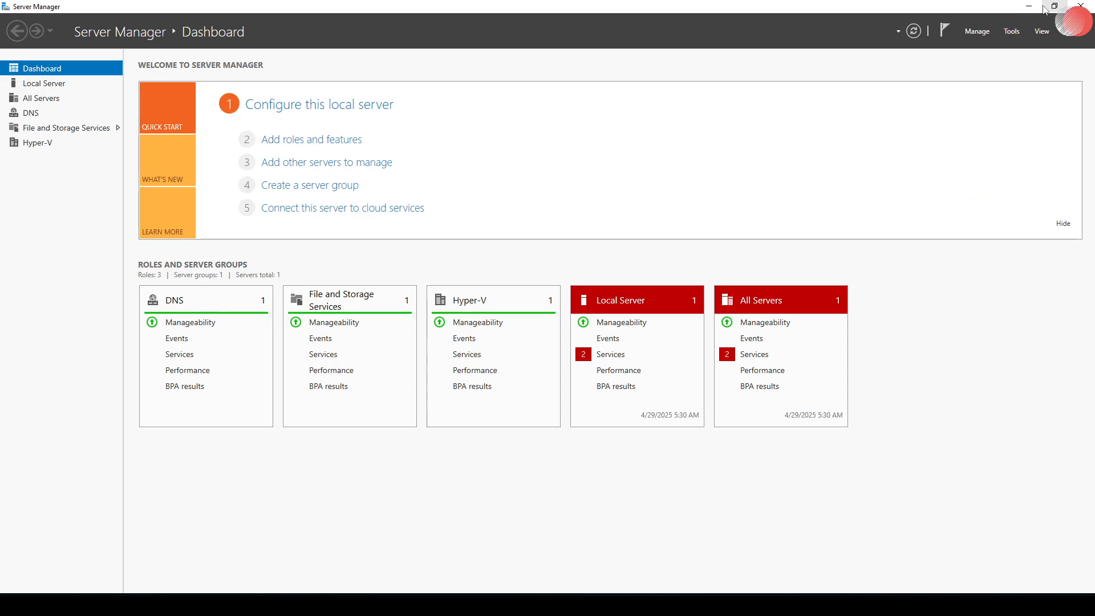
left_click(1028, 6)
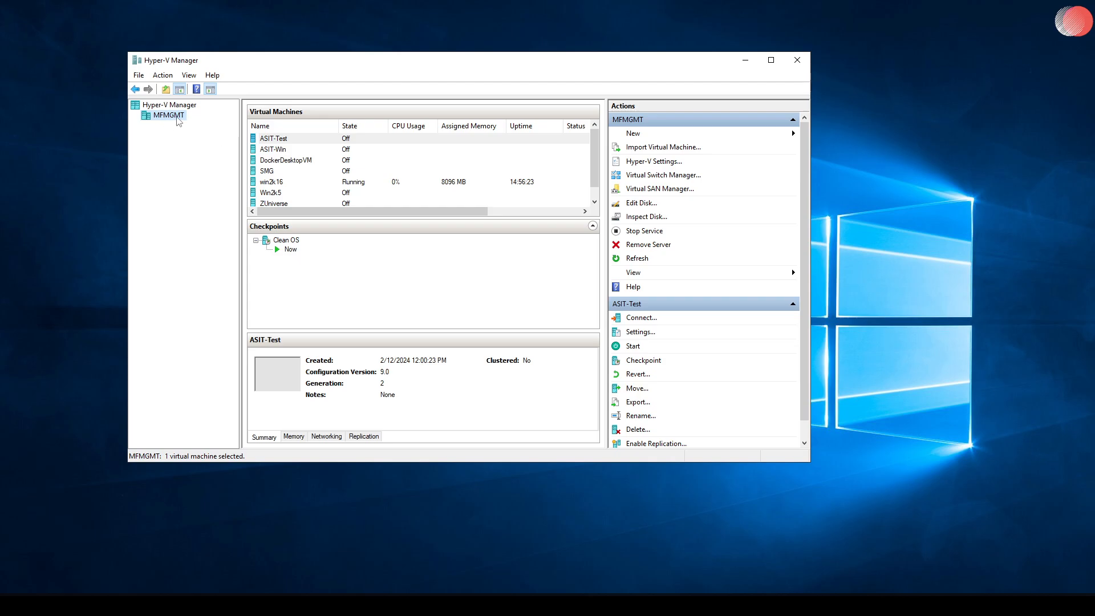
right_click(176, 118)
mouse_move(217, 124)
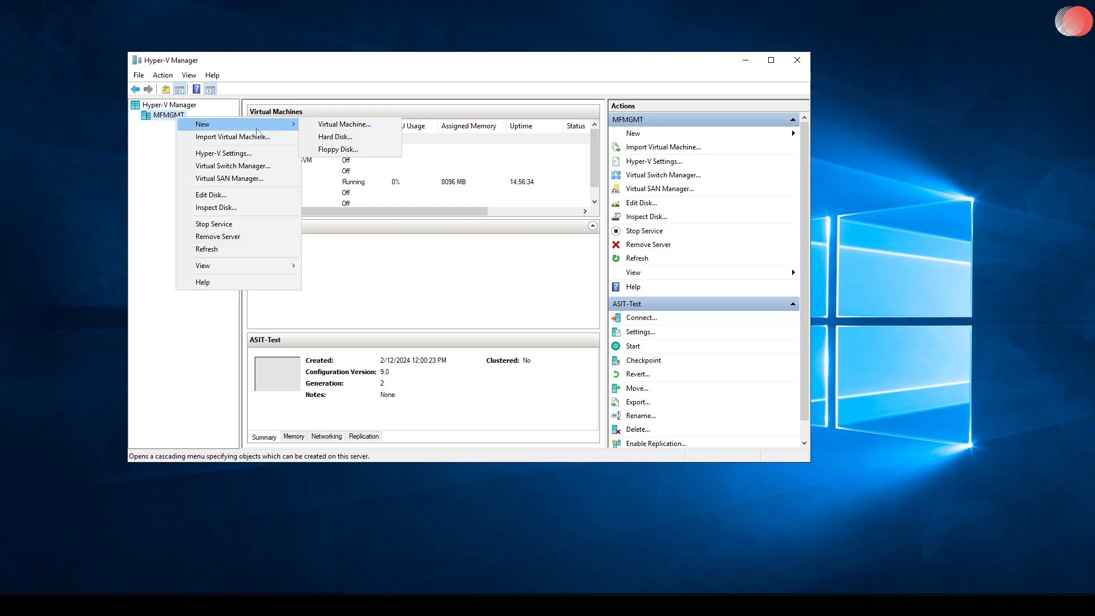
left_click(166, 107)
left_click(167, 107)
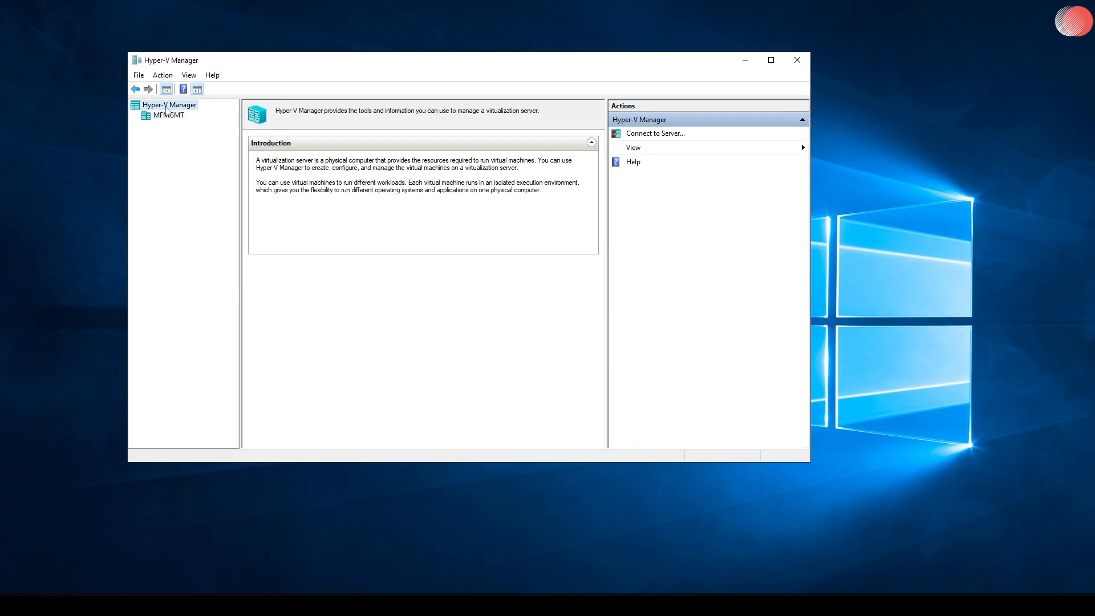
right_click(166, 108)
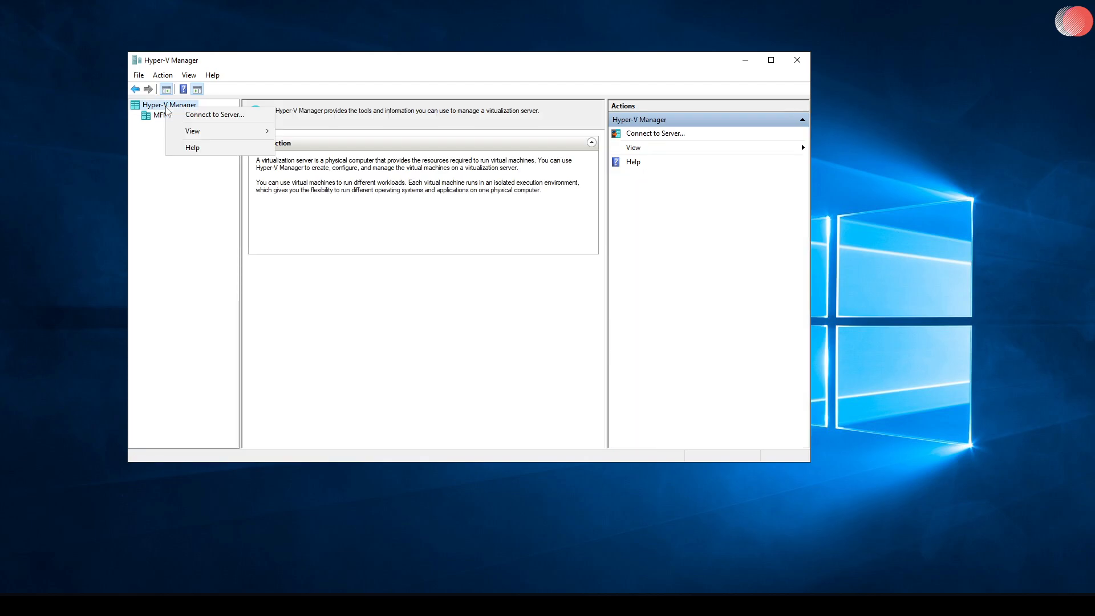
left_click(219, 118)
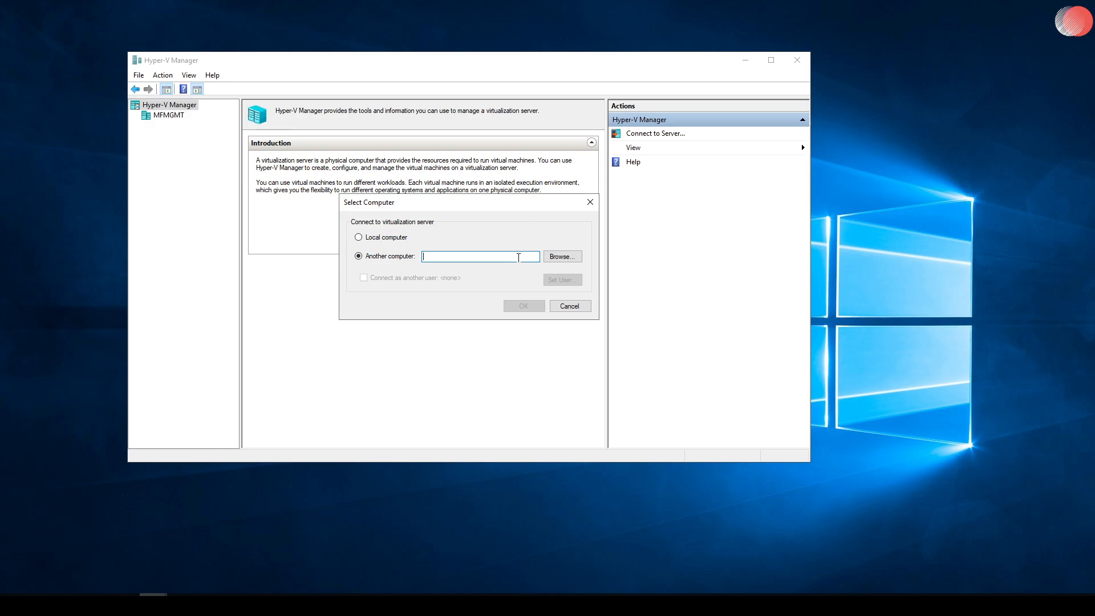
left_click(571, 306)
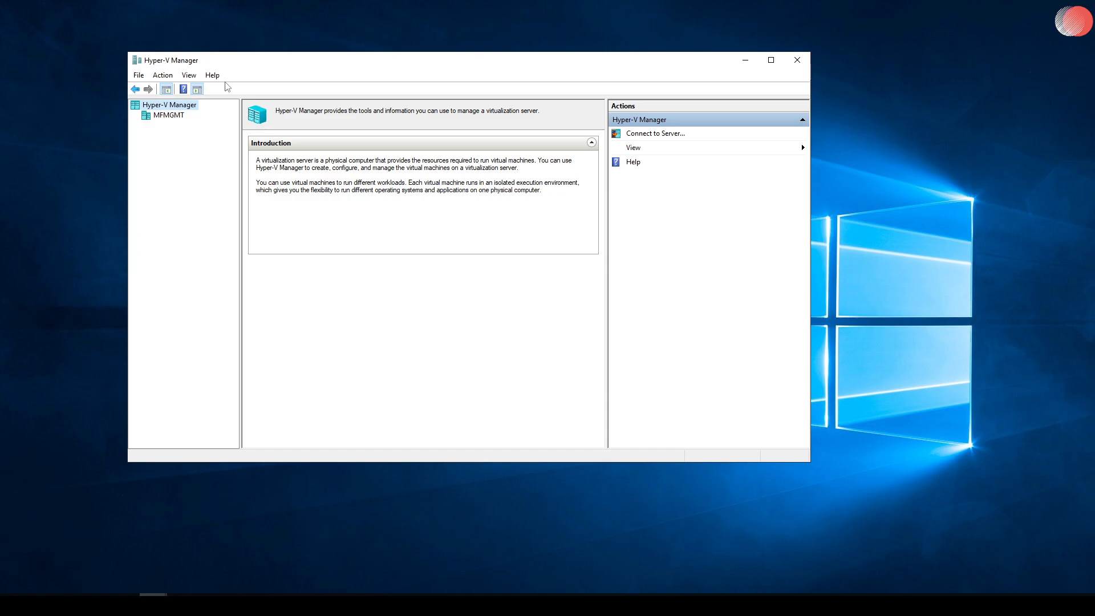
Start a new virtual machine on the MFMGMT host, name it Win2k16-2 and make it Generation 2
left_click(168, 115)
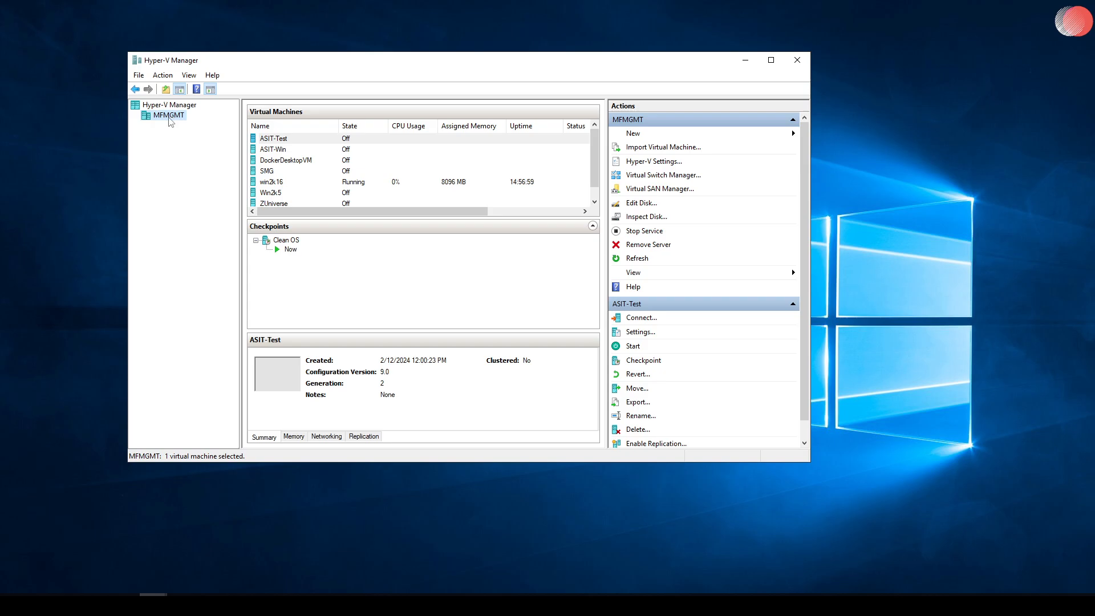
right_click(169, 115)
mouse_move(227, 123)
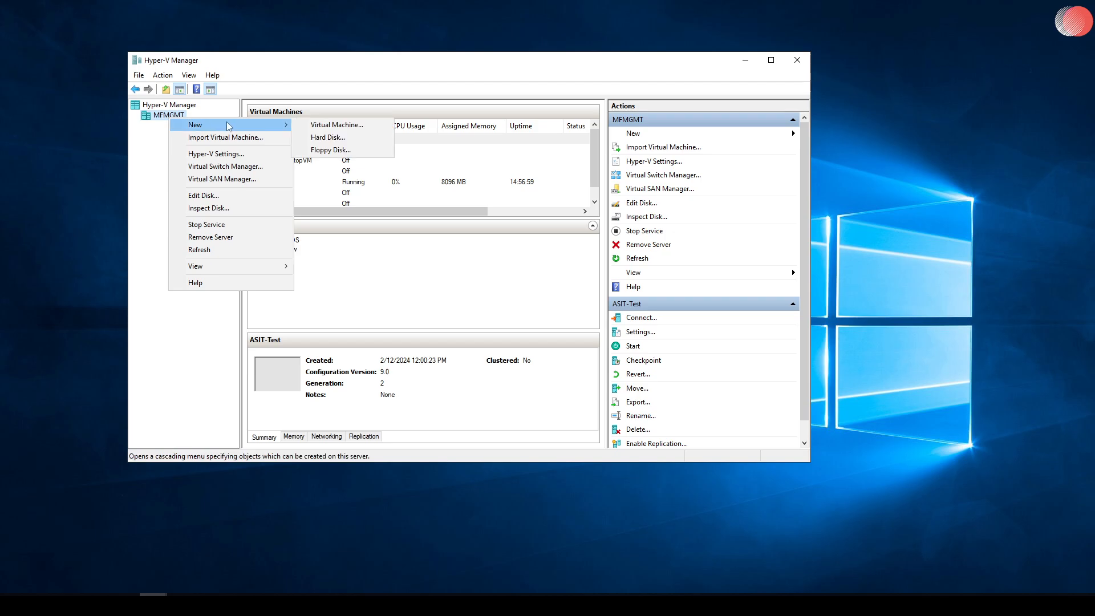
left_click(344, 125)
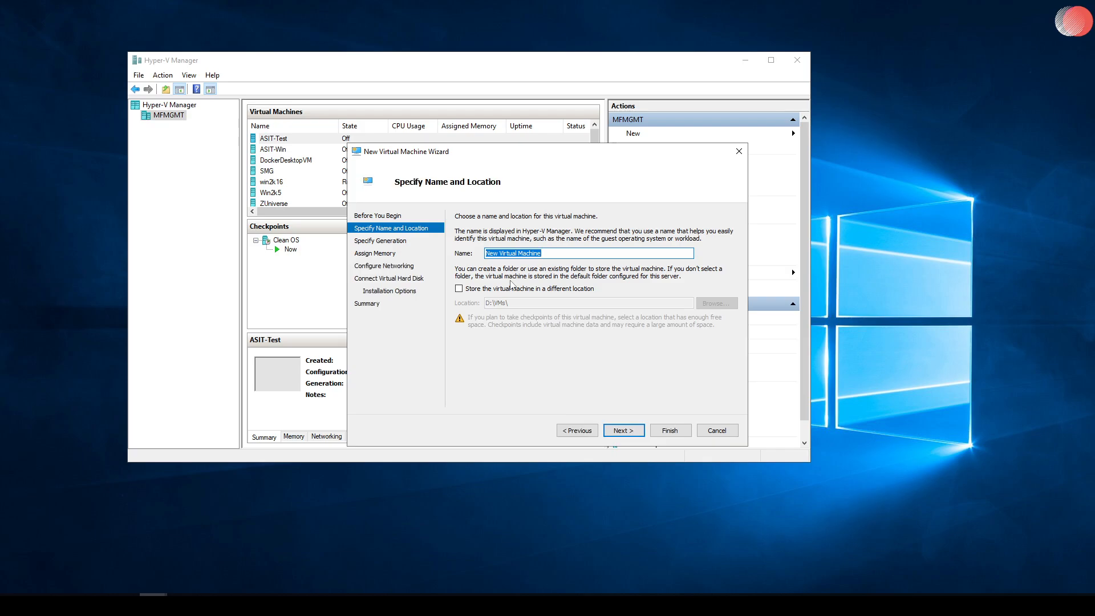
type("Win2k16-2")
left_click(623, 430)
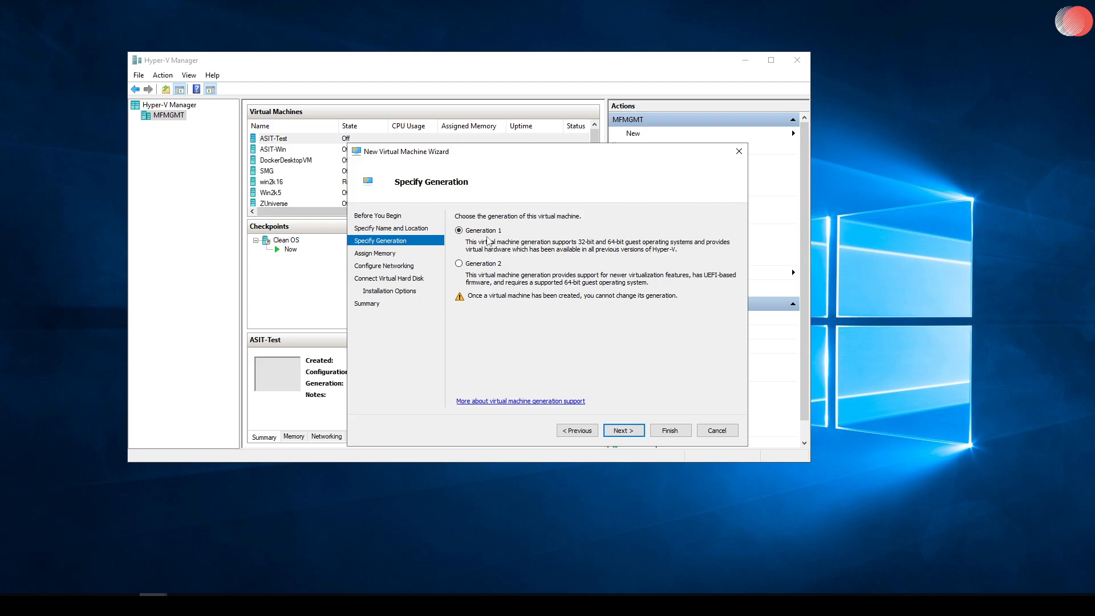
left_click(492, 264)
left_click(632, 435)
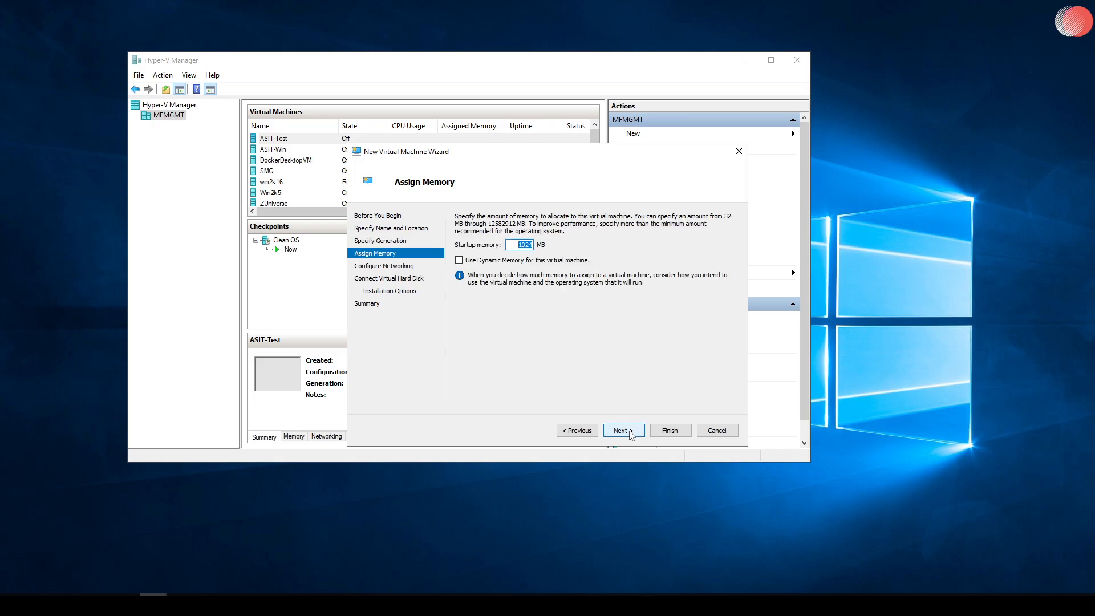
Assign 8196 MB of startup memory to the new virtual machine and enable dynamic memory
type("8169")
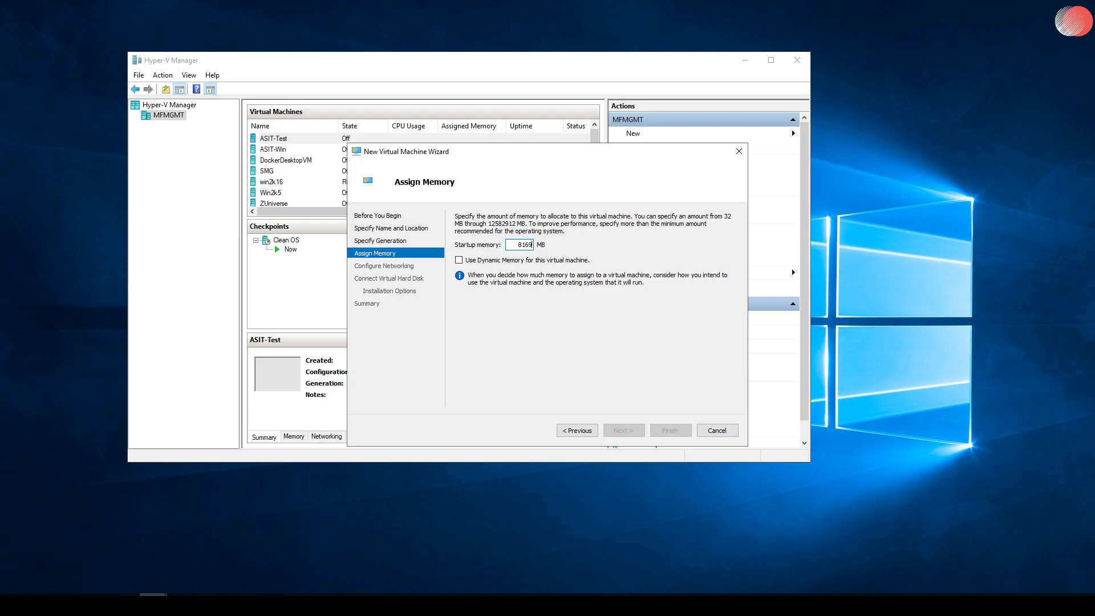
key("BackSpace")
key("BackSpace")
type("9")
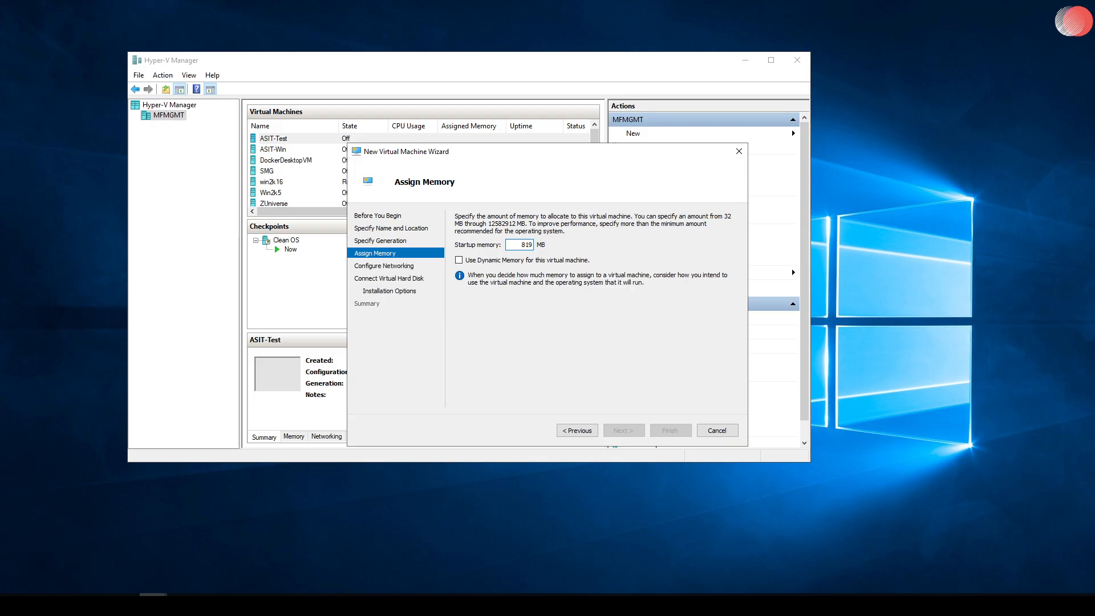
type("6")
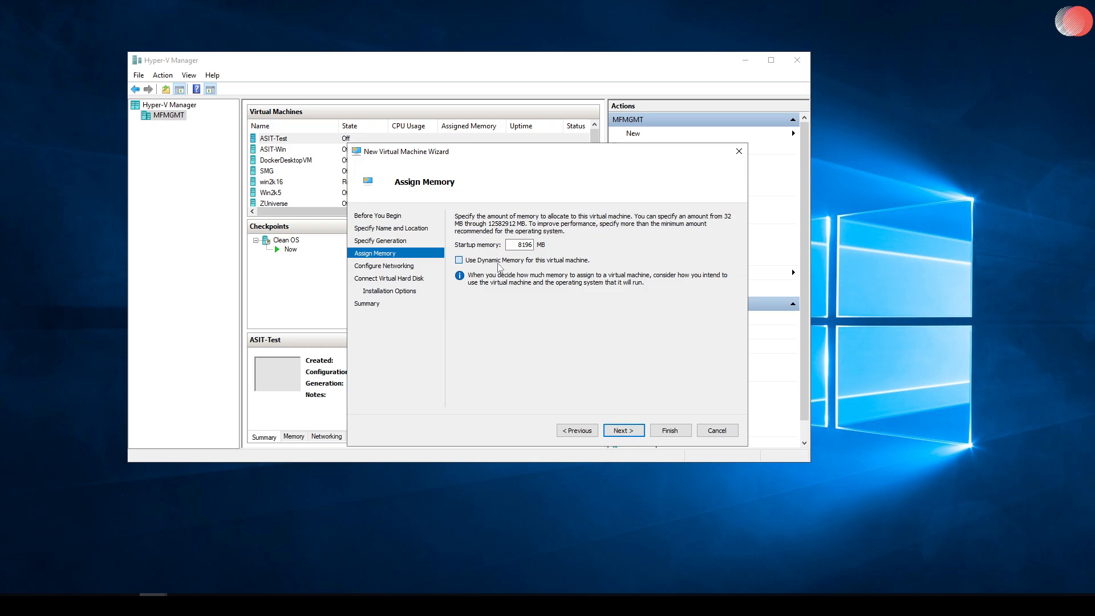
left_click(499, 264)
left_click(625, 428)
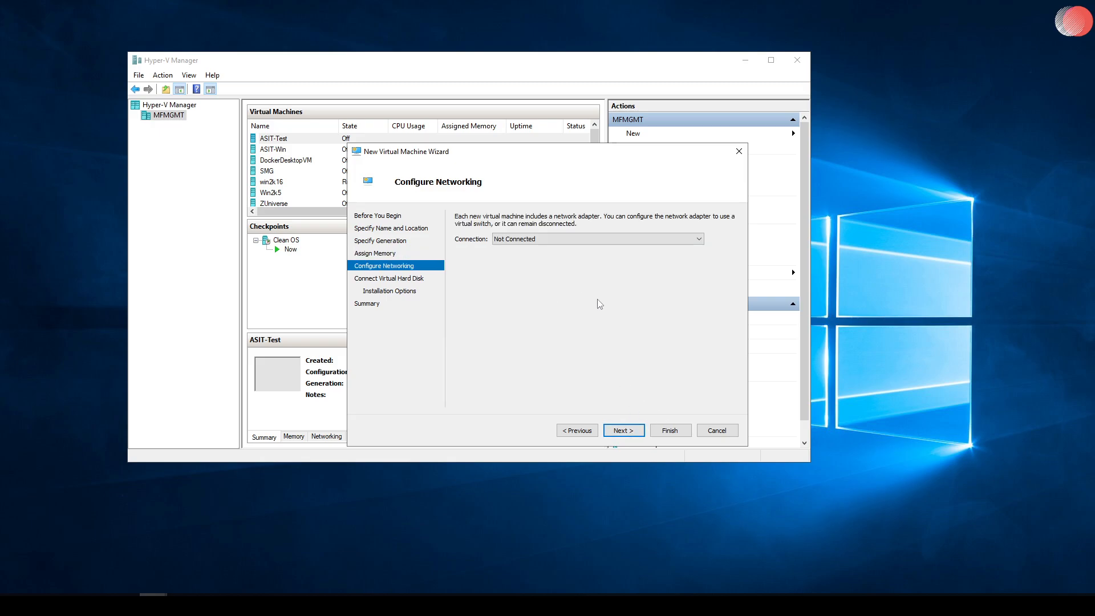
Connect the new machine's network adapter to the Intel(R) Ethernet Connection (2) I219-LM - Virtual Switch
left_click(581, 239)
left_click(577, 257)
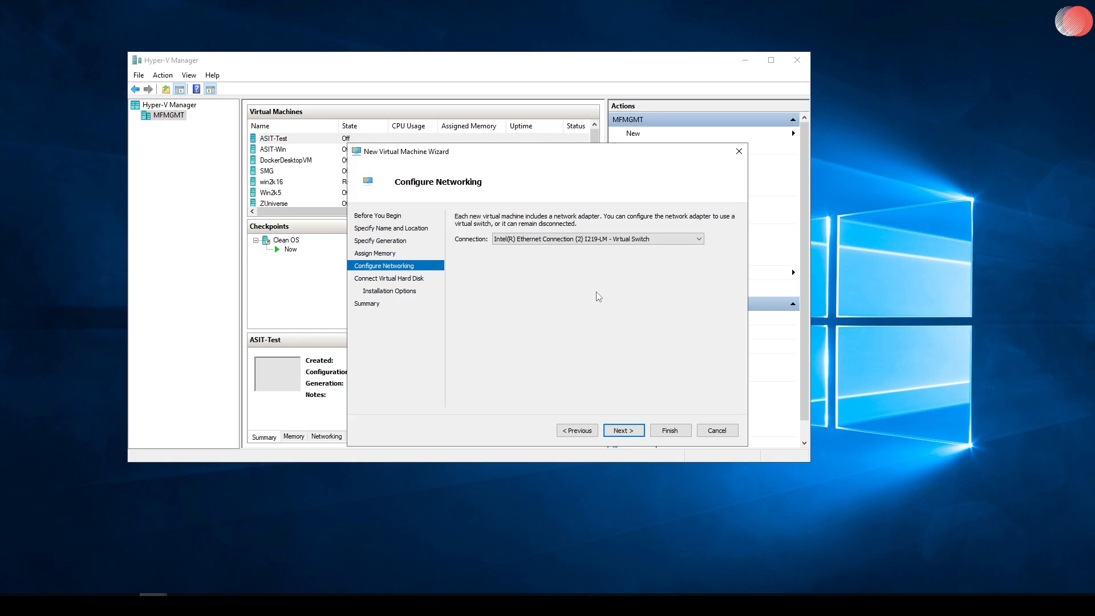
left_click(625, 431)
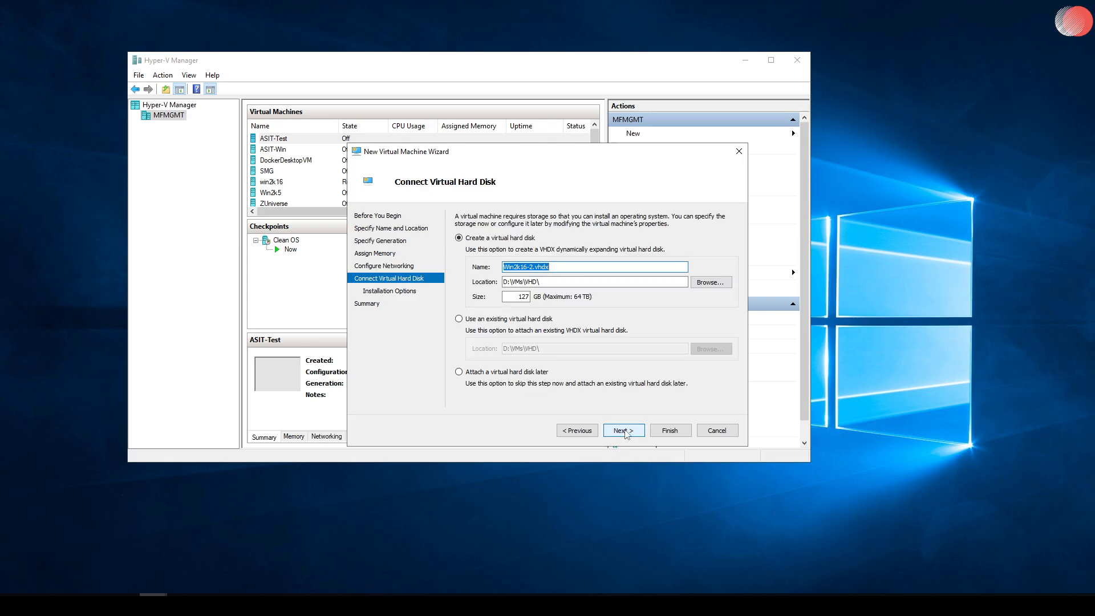
Accept the default new virtual hard disk and installation option, and create the virtual machine
left_click(625, 432)
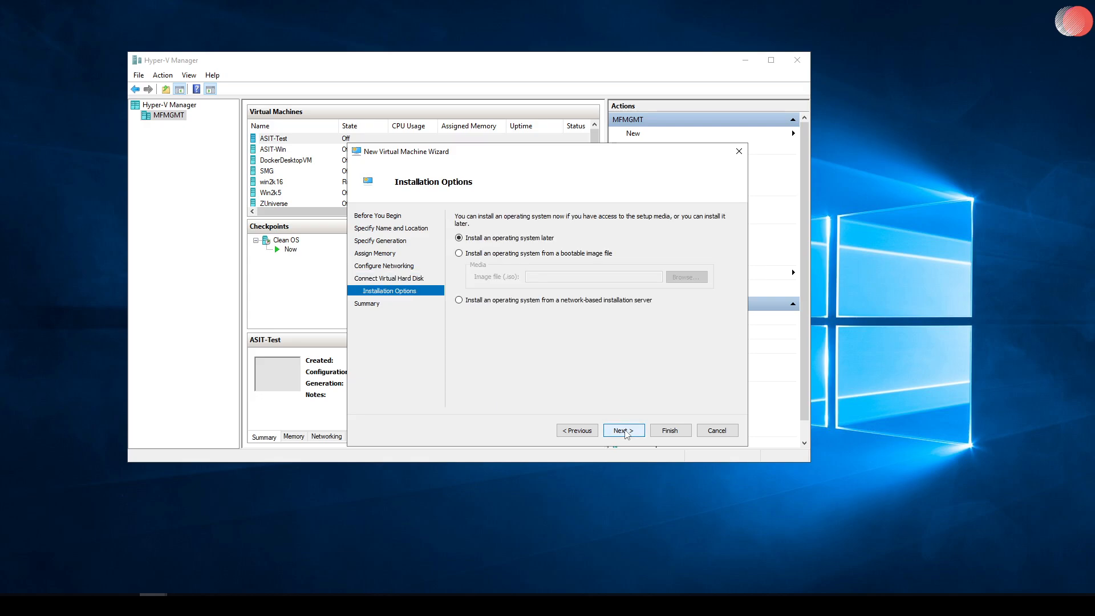
left_click(626, 432)
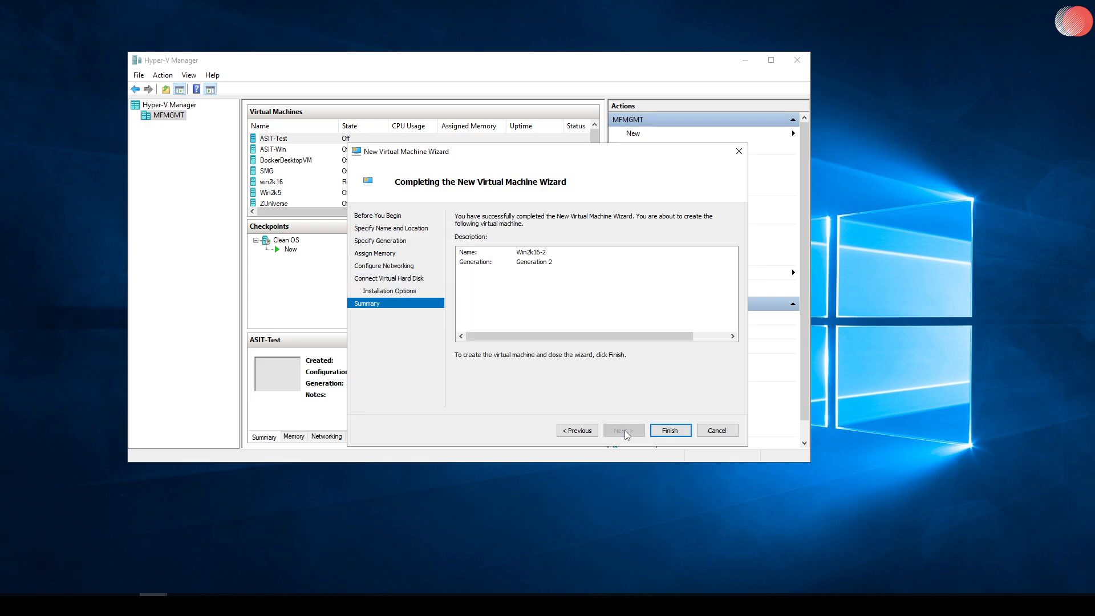
left_click(671, 433)
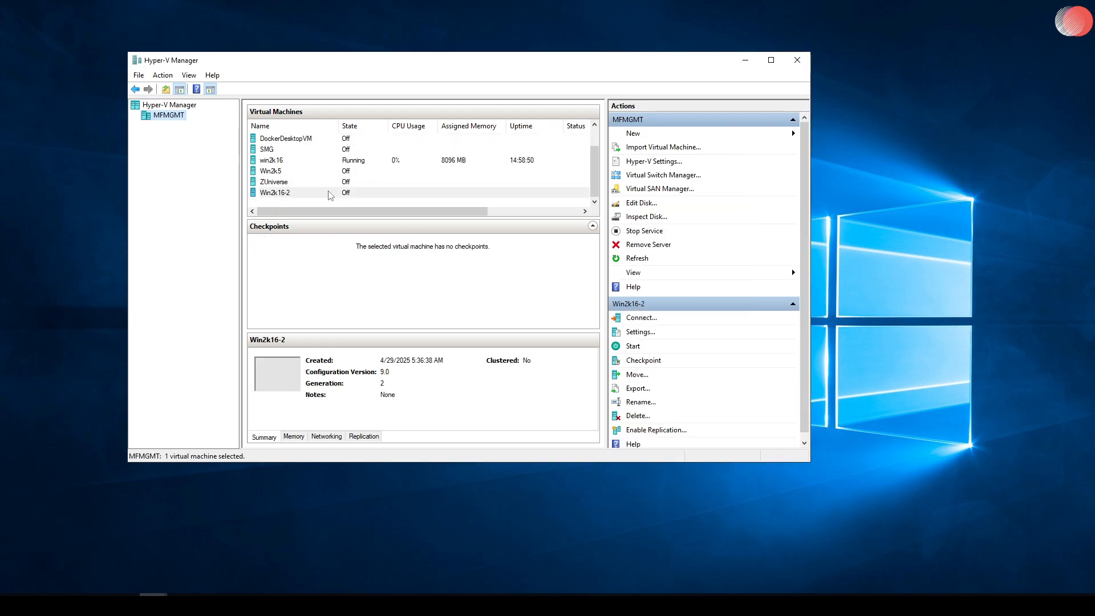
Add a DVD drive to the SCSI controller in the Win2k16-2 virtual machine's settings and apply the change
right_click(301, 192)
left_click(343, 213)
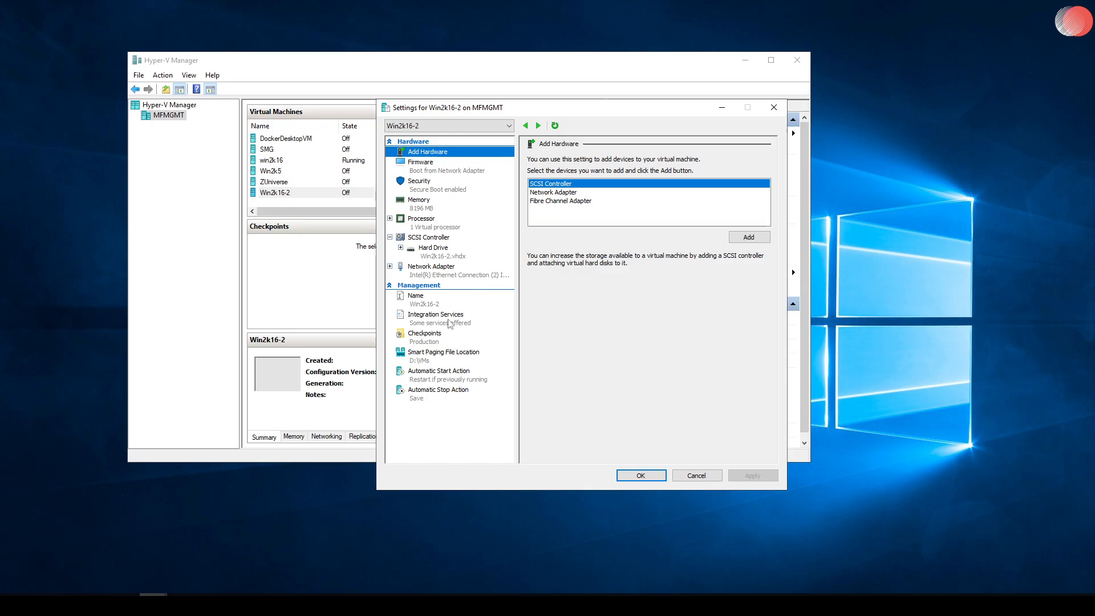
left_click(450, 257)
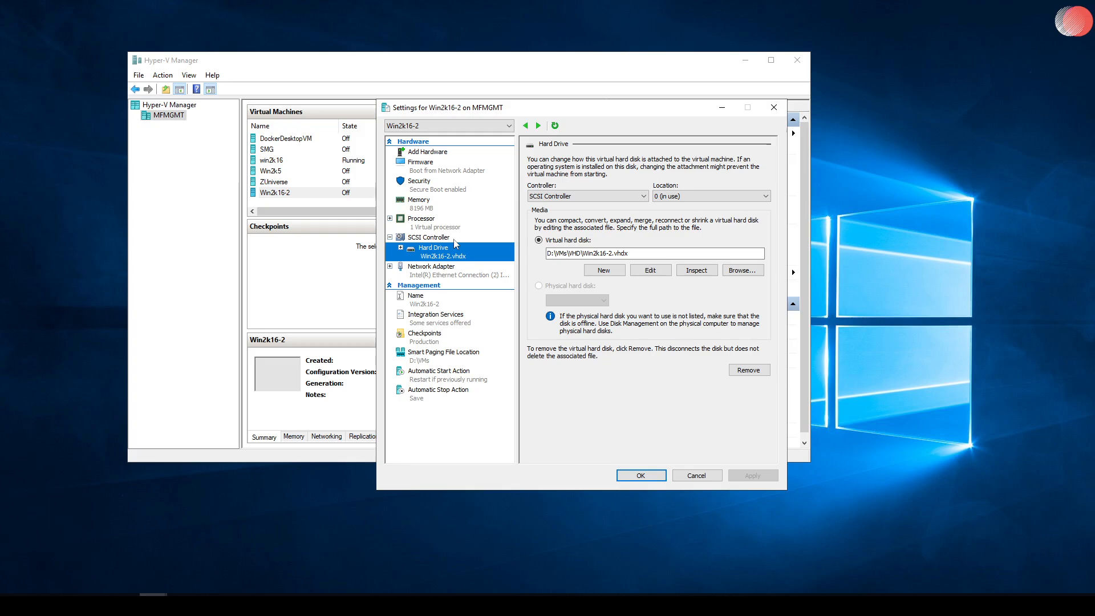
left_click(450, 238)
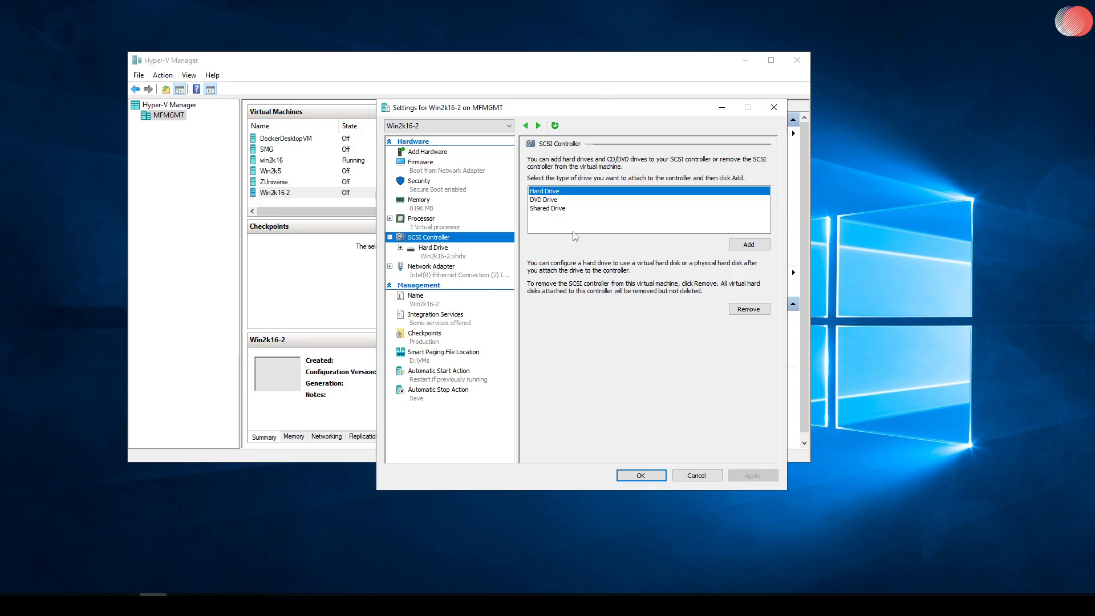
left_click(450, 255)
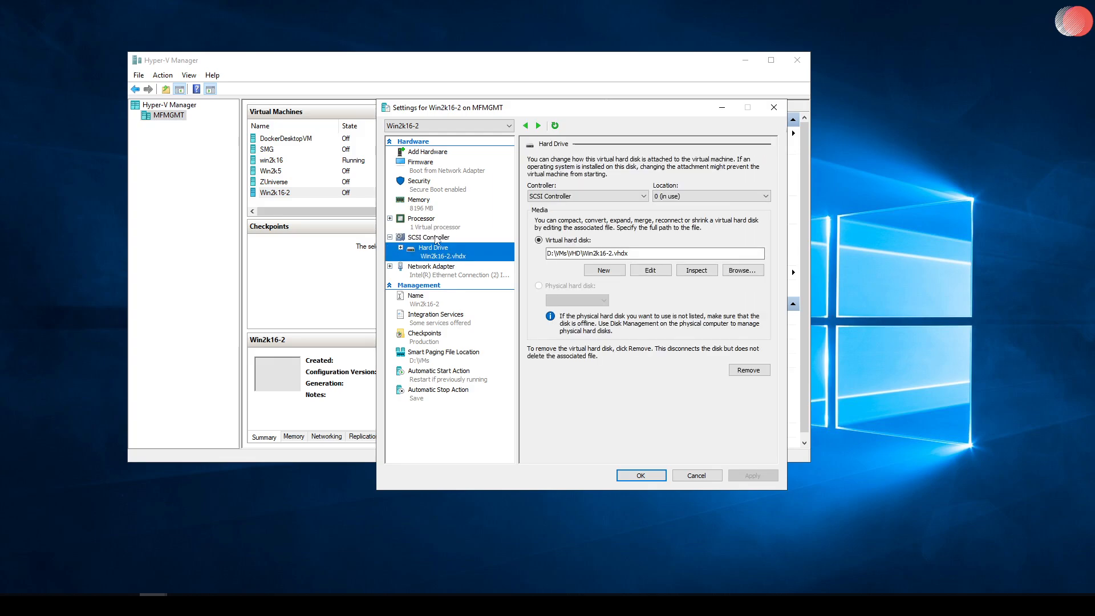
left_click(436, 237)
left_click(544, 201)
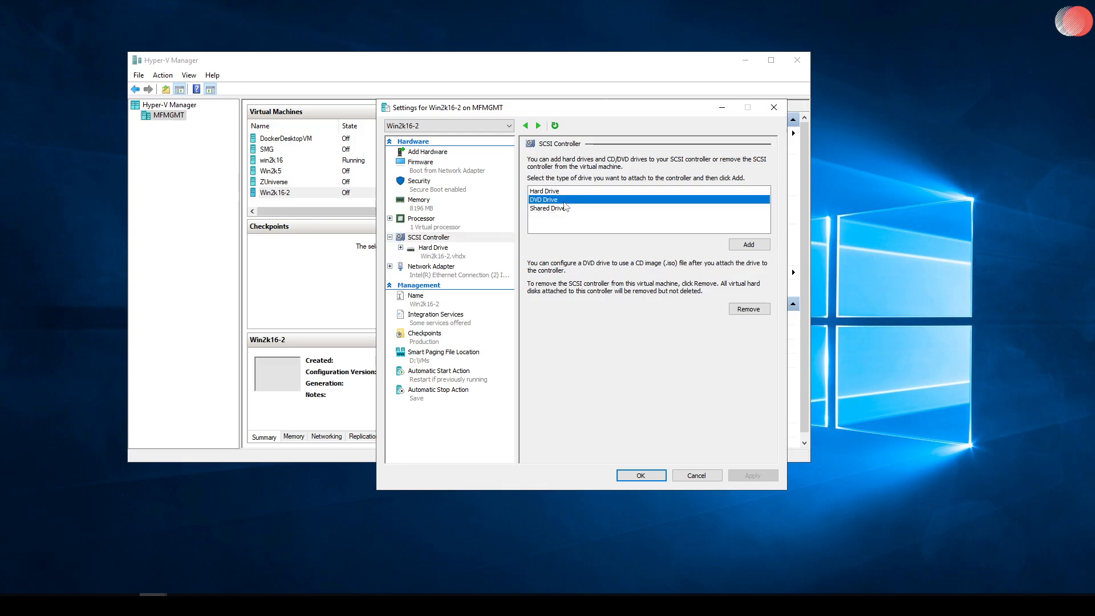
left_click(754, 246)
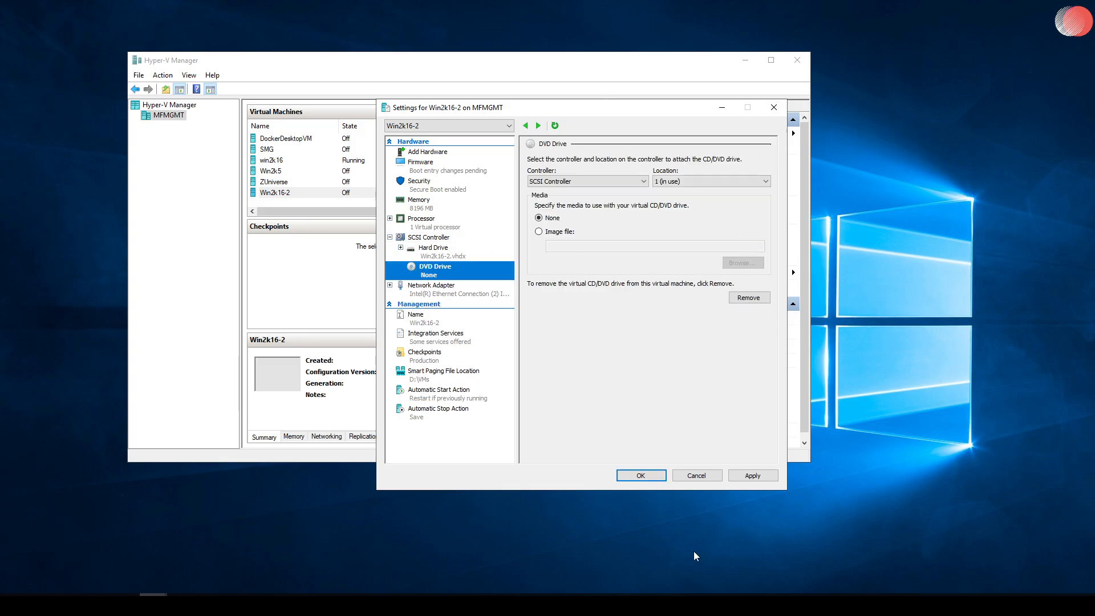
left_click(753, 476)
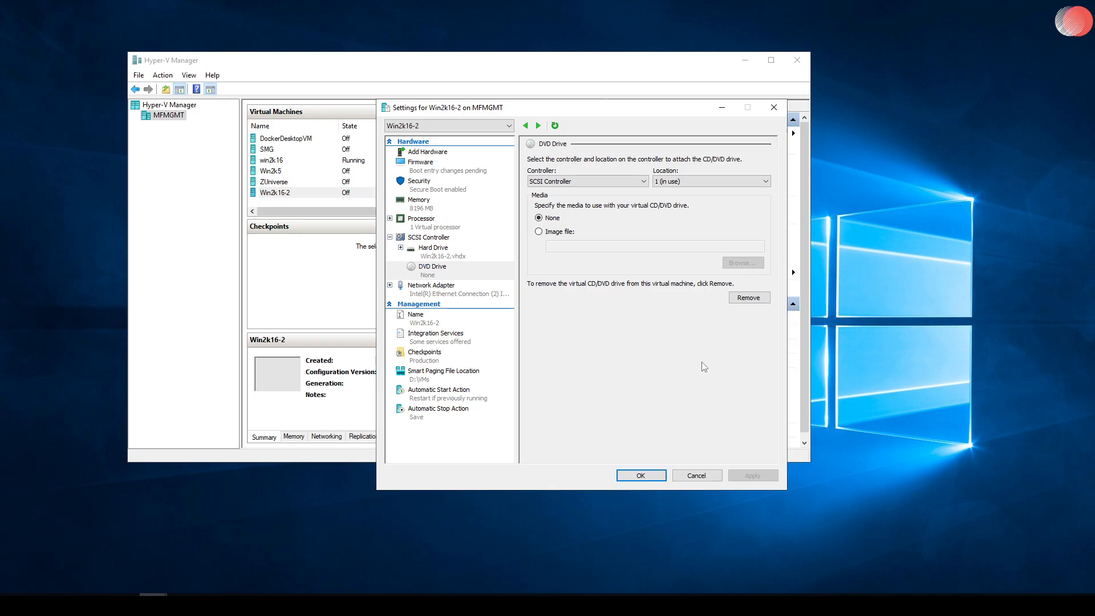
Attach the image file Windows_Server_2016_Datacenter_EVAL_en-us_14393_refresh.ISO to the new DVD drive and apply the change
left_click(549, 233)
left_click(742, 262)
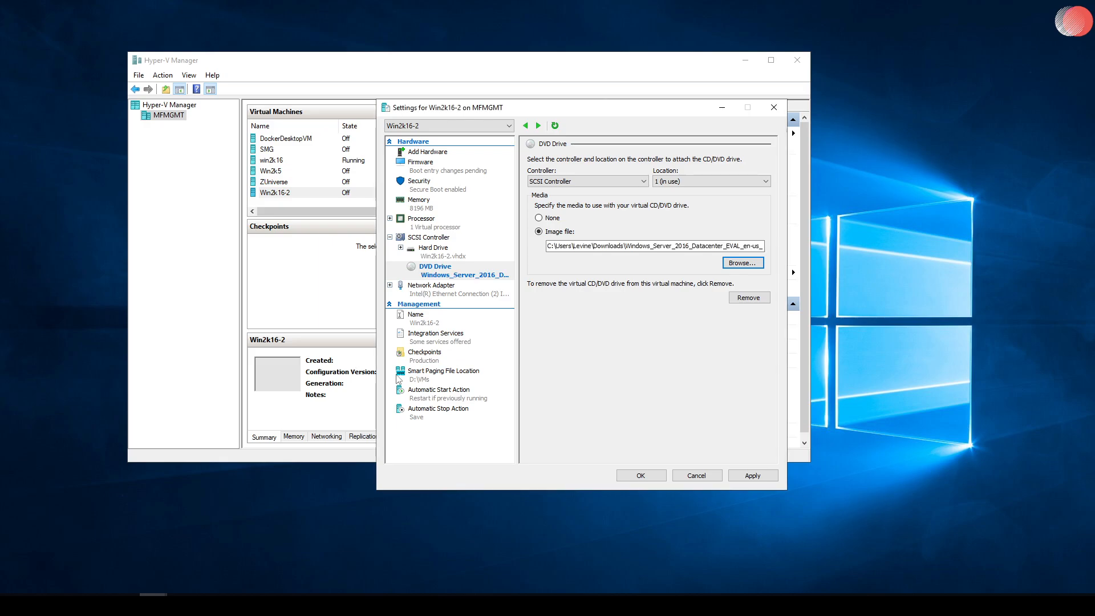
left_click(742, 474)
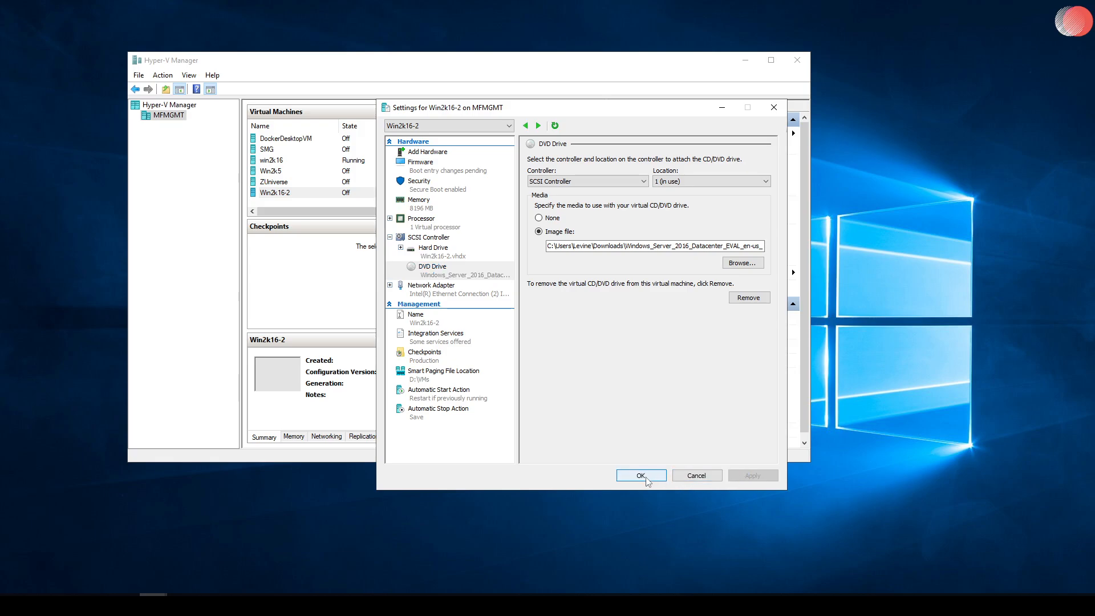
Set the firmware boot order to DVD drive first, hard drive second and network adapter last, and apply it
left_click(443, 171)
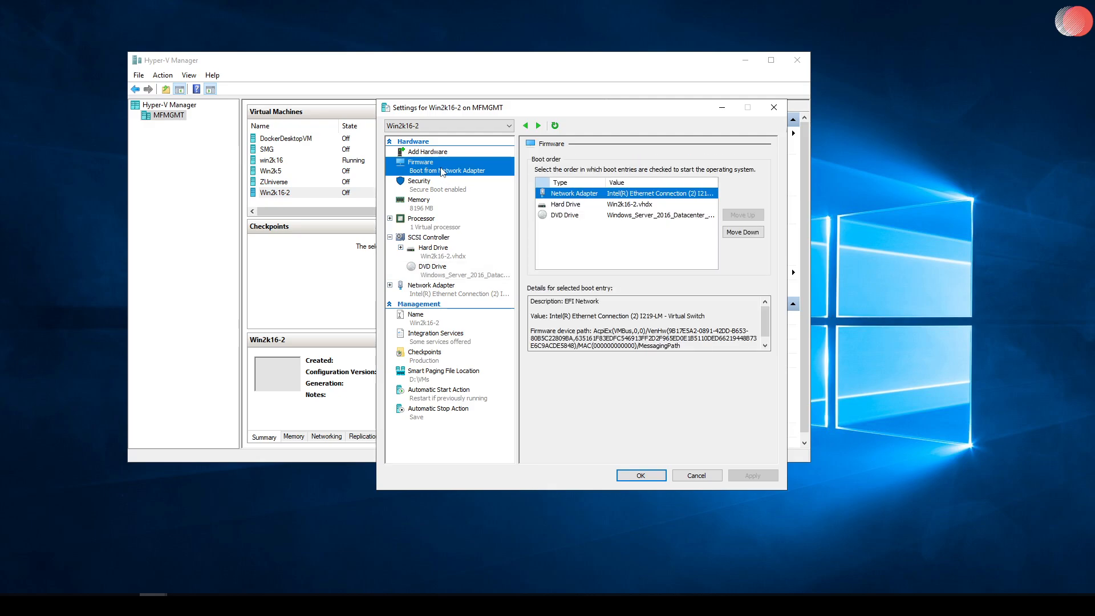
left_click(581, 207)
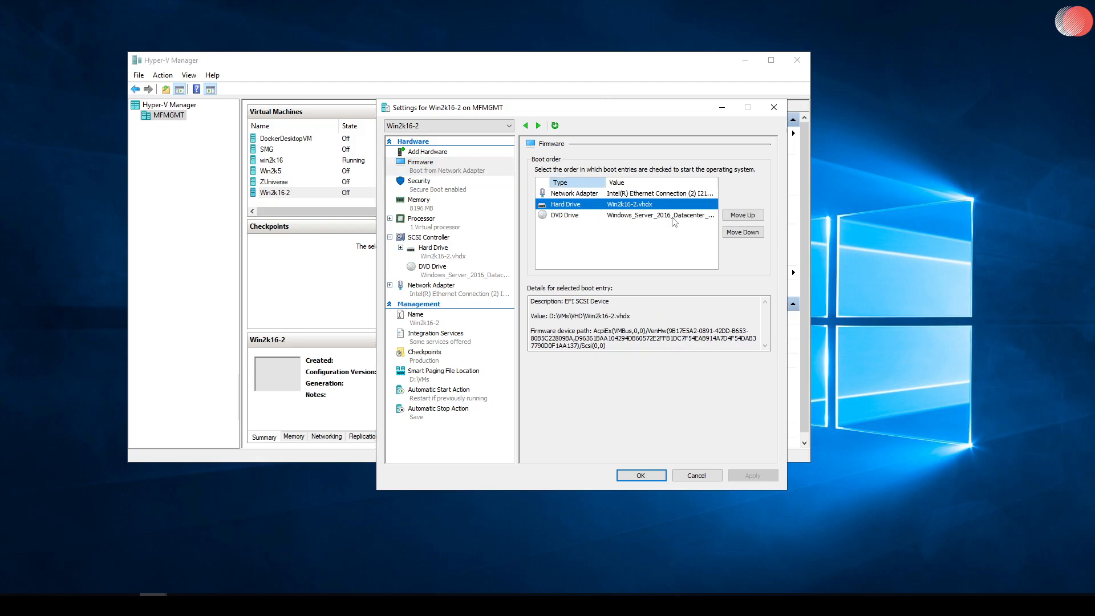
left_click(640, 478)
left_click(637, 218)
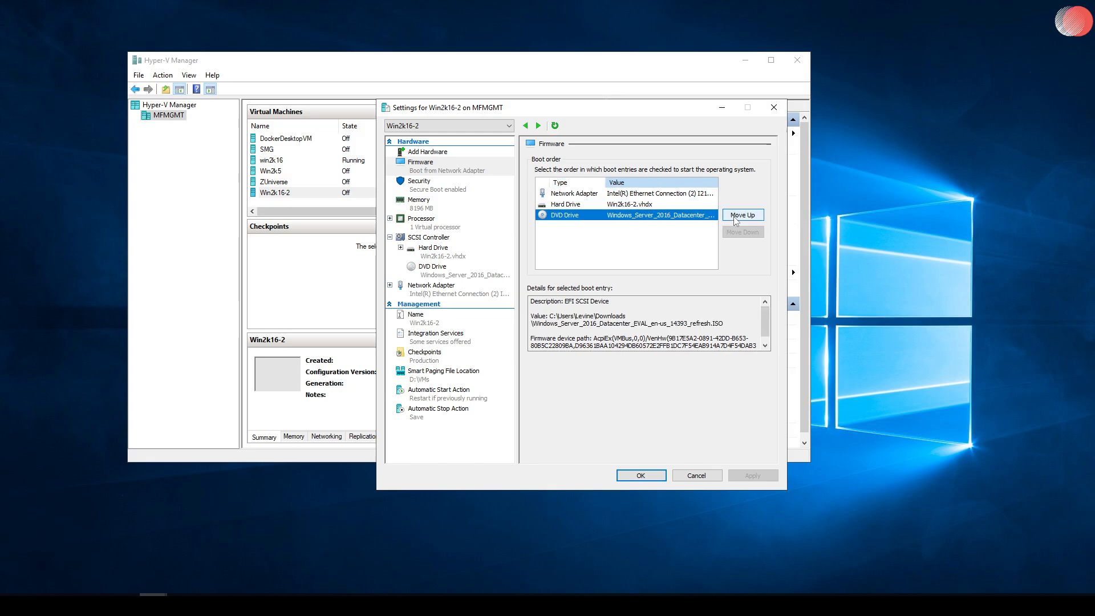
left_click(742, 215)
left_click(742, 215)
left_click(610, 216)
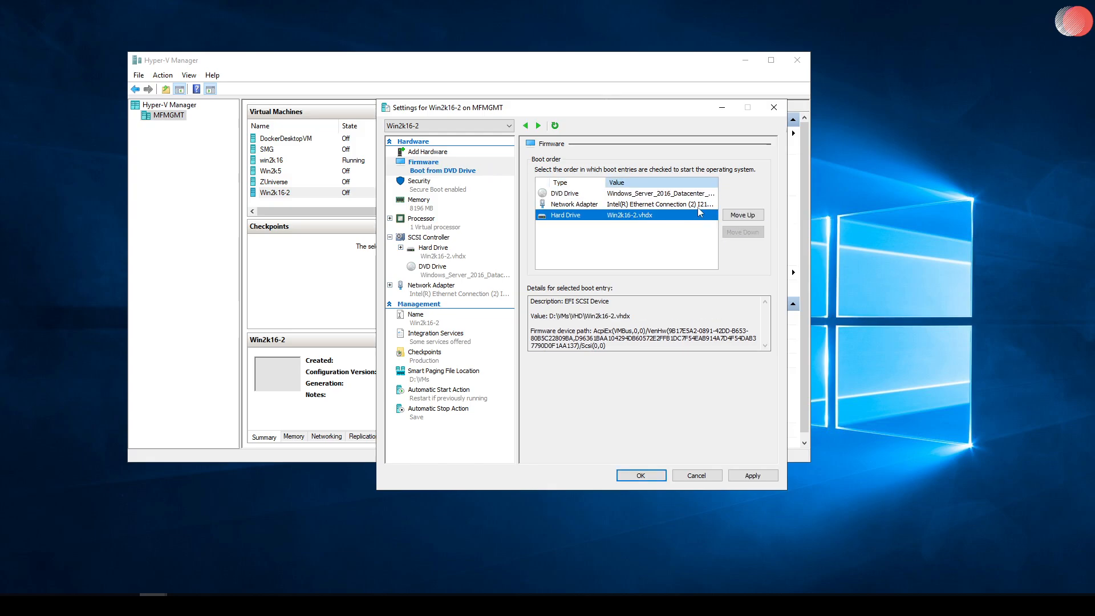
left_click(743, 215)
left_click(572, 193)
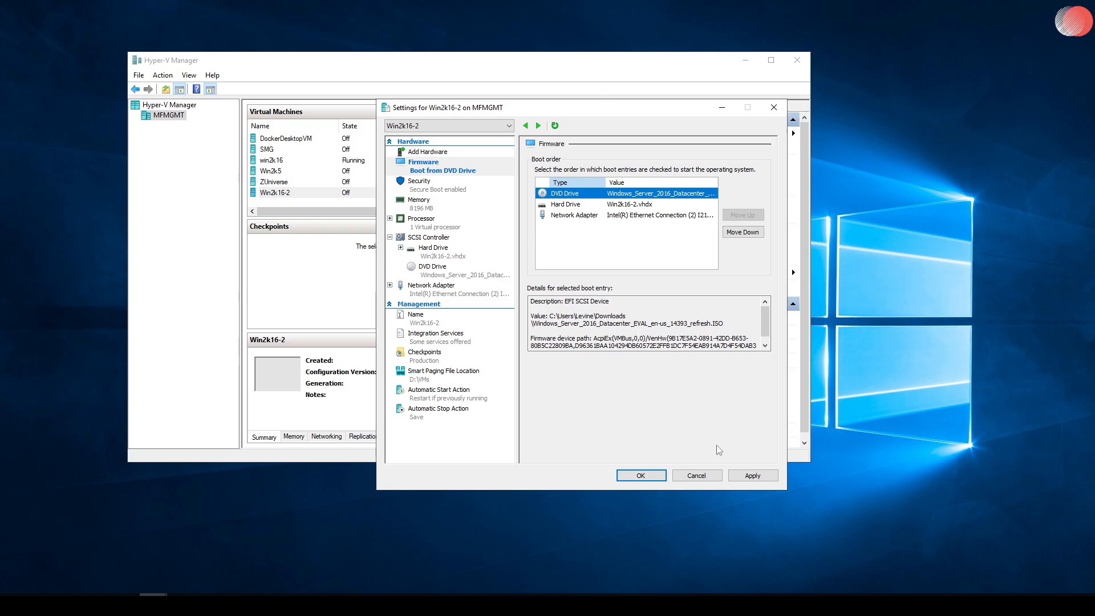
left_click(752, 476)
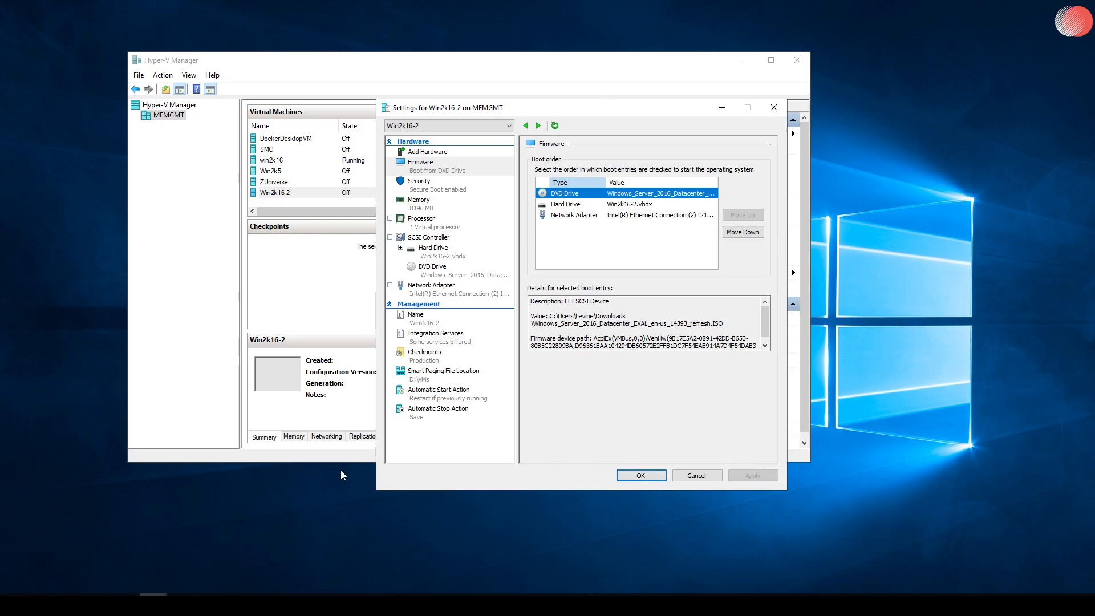